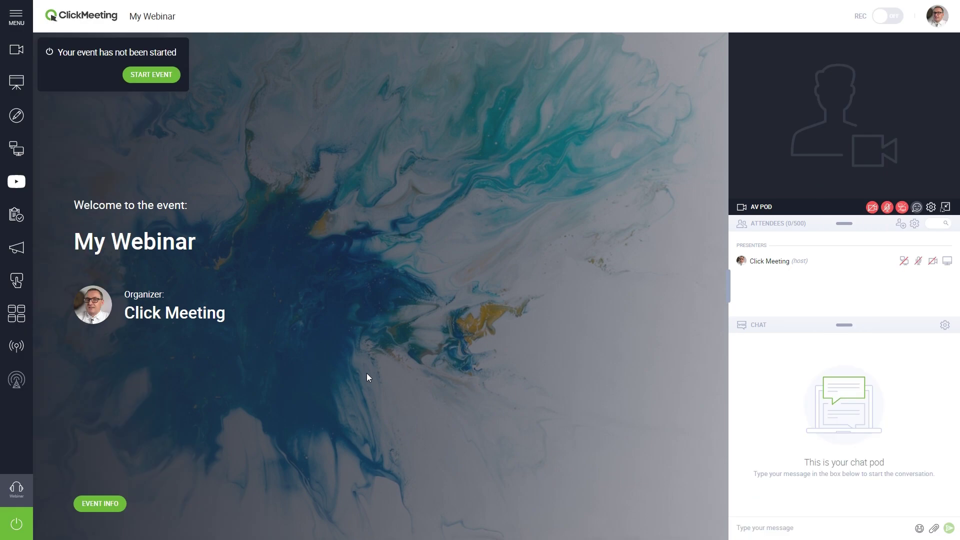
Open My Webinar's Stream on Facebook form from the Live Stream sidebar icon
left_click(20, 349)
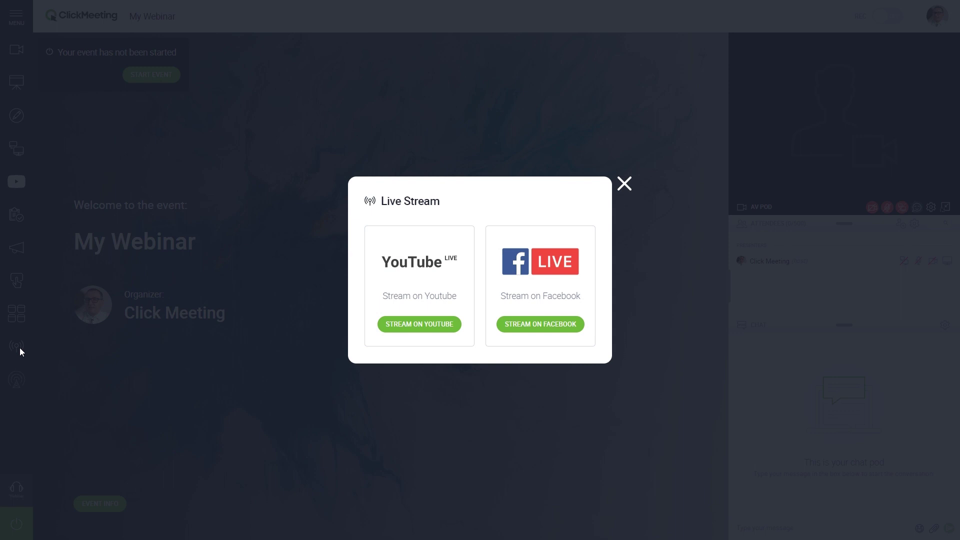
left_click(539, 297)
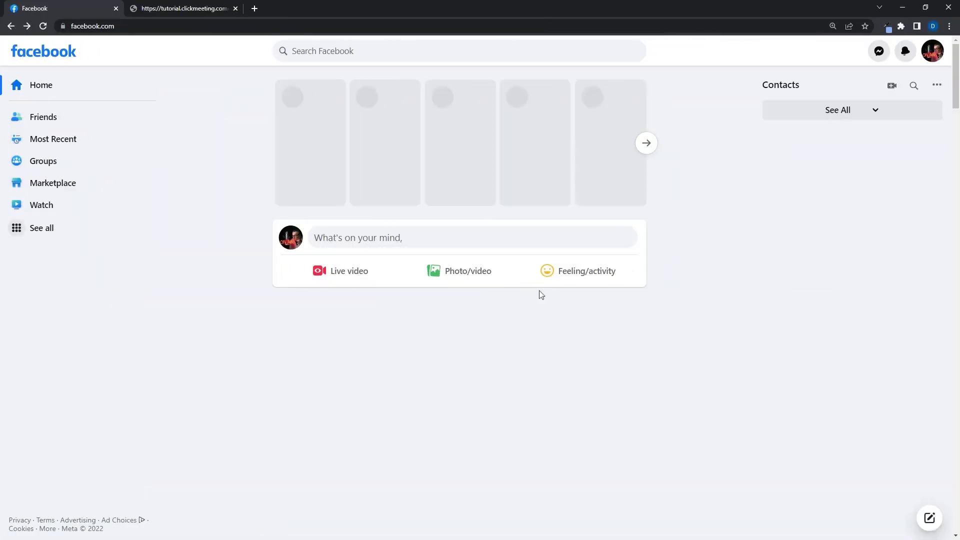
Create a streaming-software Facebook live video with a persistent stream key and copy its server URL
left_click(346, 274)
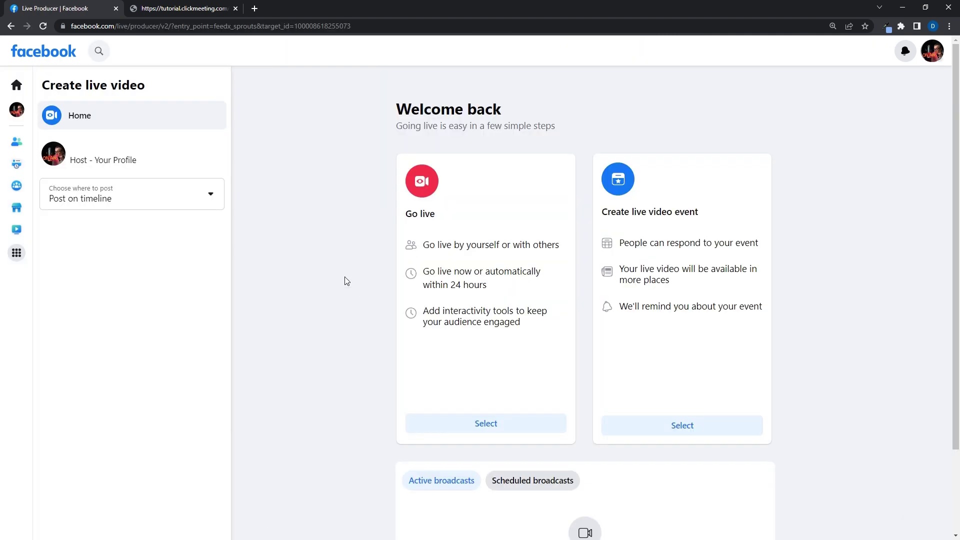
left_click(468, 427)
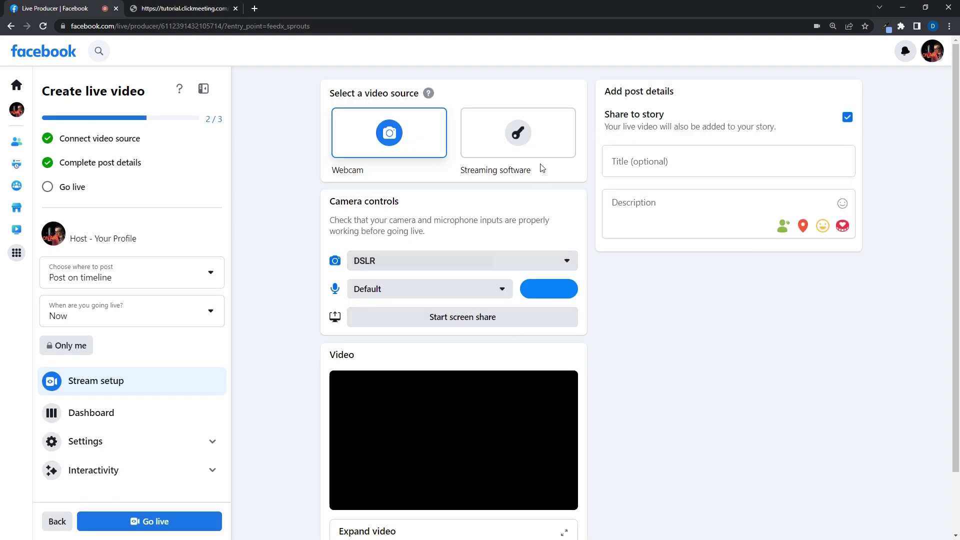
left_click(542, 144)
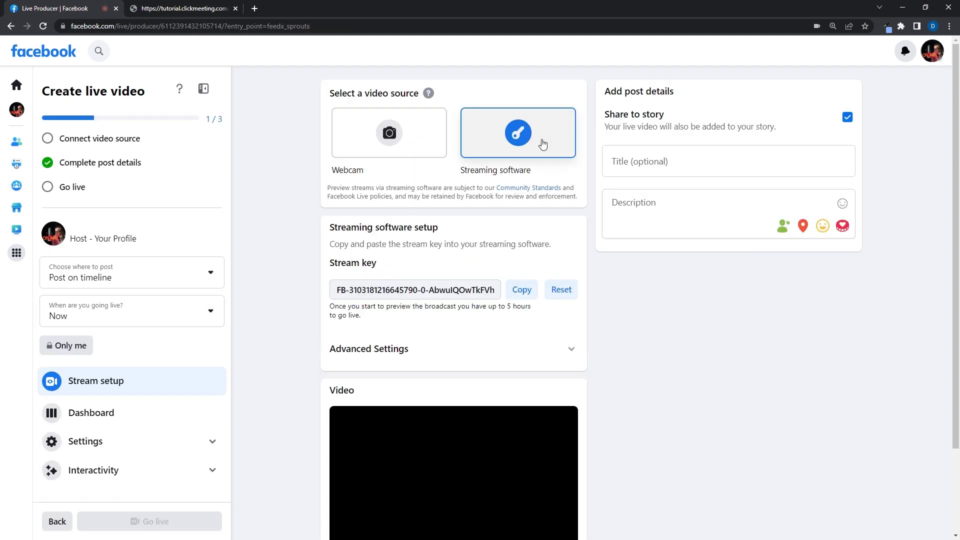
left_click(574, 353)
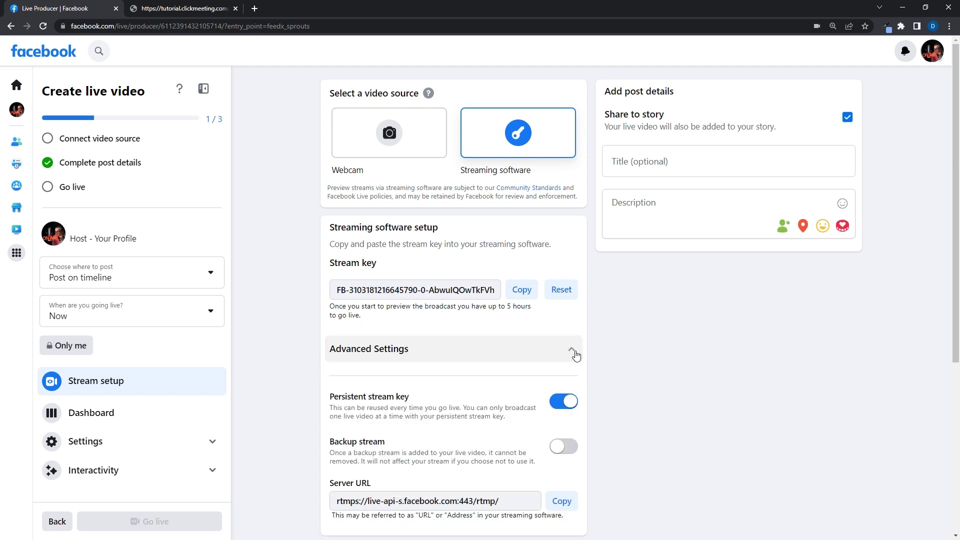
left_click(568, 406)
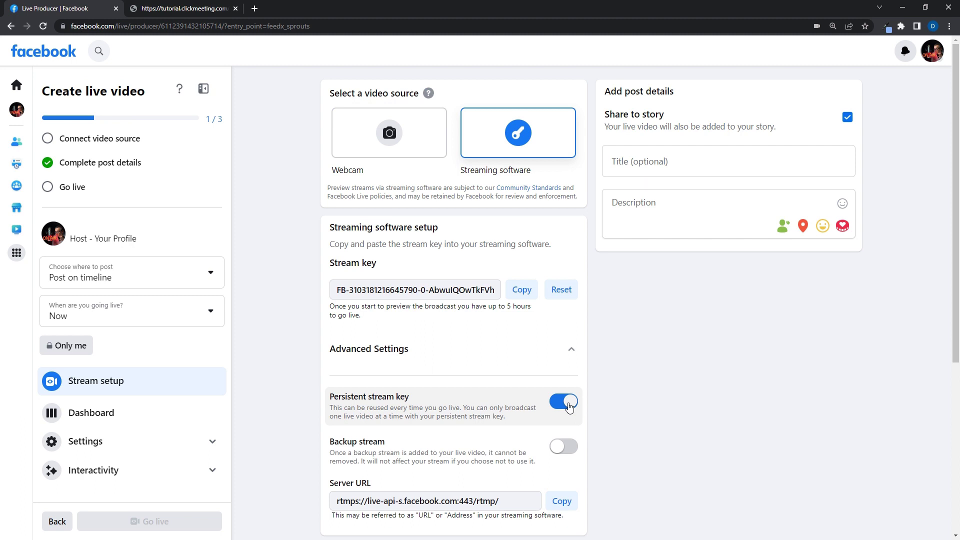
left_click(564, 503)
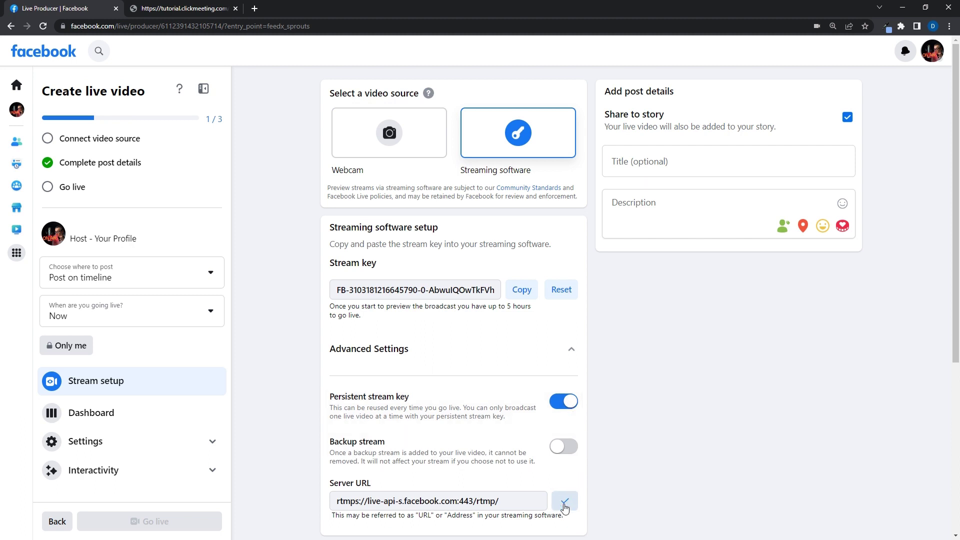
left_click(200, 15)
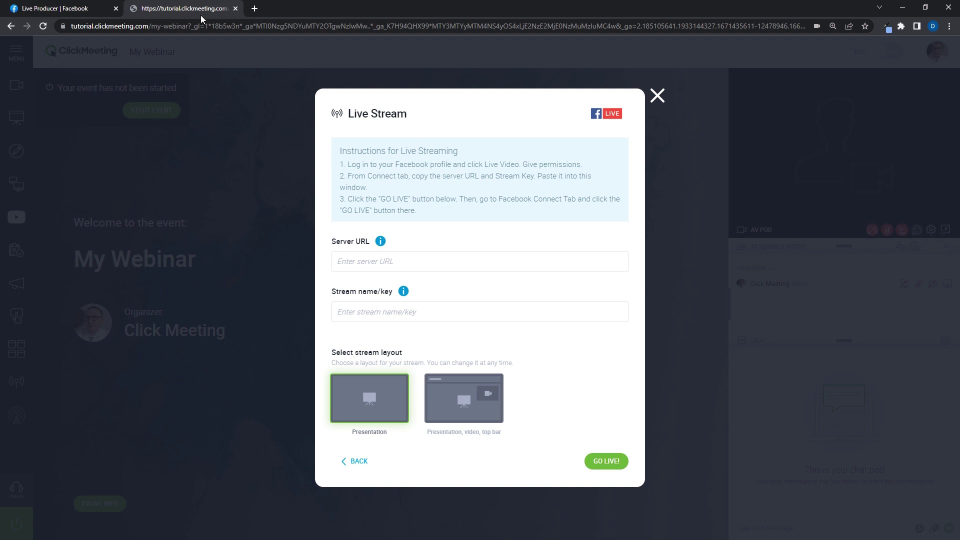
left_click(408, 259)
key("ctrl+v")
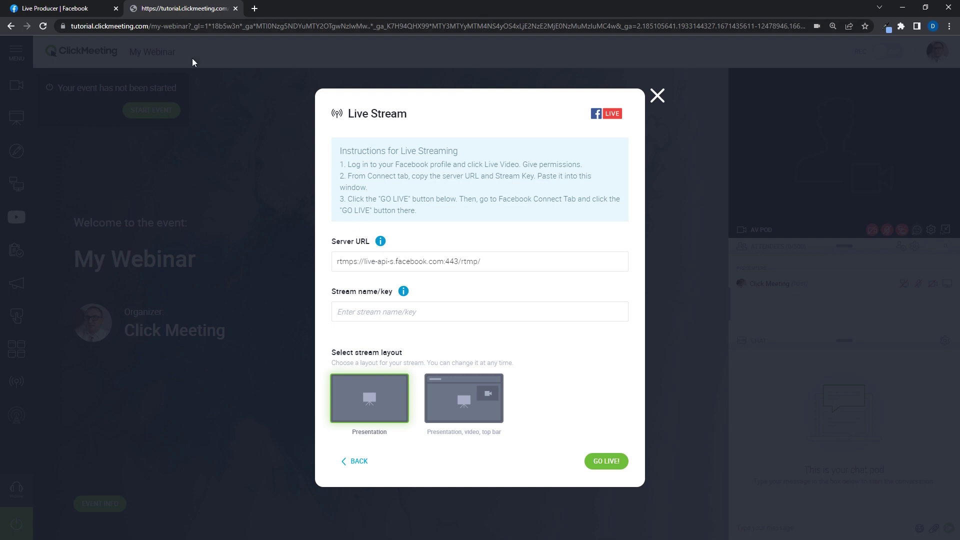
Copy Facebook's stream key into Stream name/key and choose the 'Presentation, video, top bar' layout
left_click(75, 9)
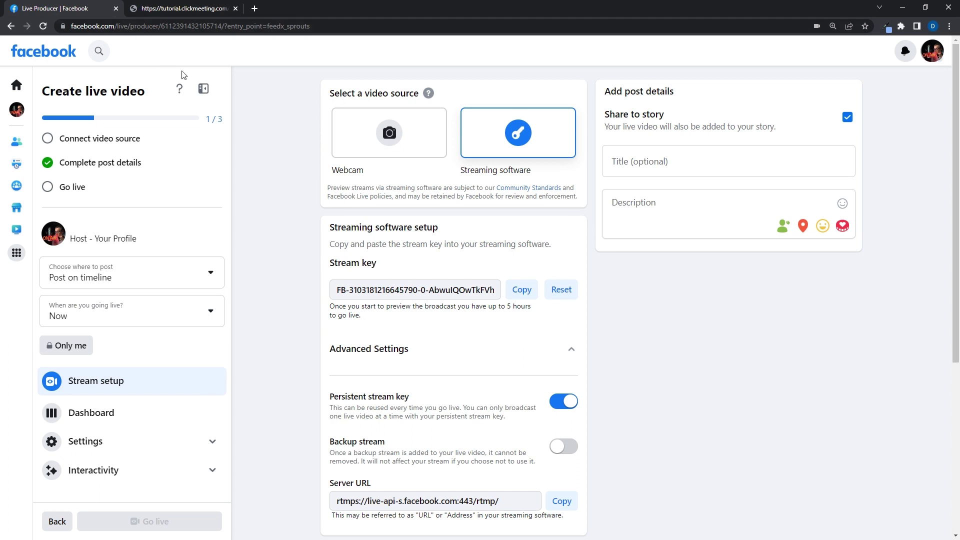
left_click(521, 290)
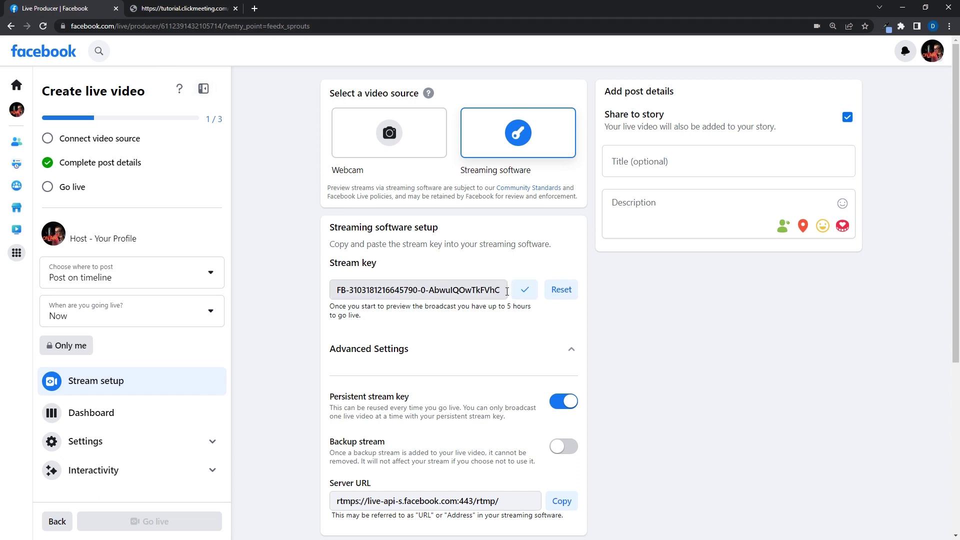
left_click(200, 10)
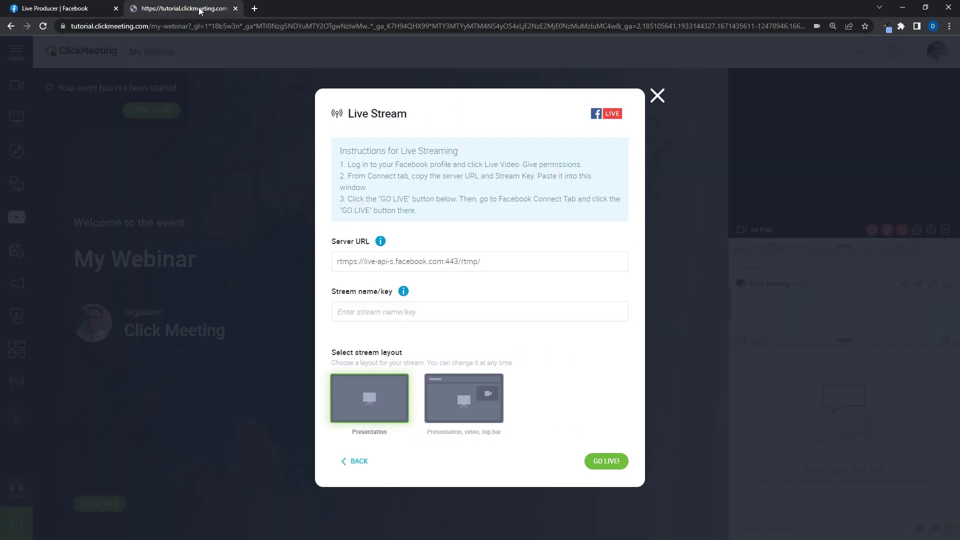
left_click(410, 314)
key("ctrl+v")
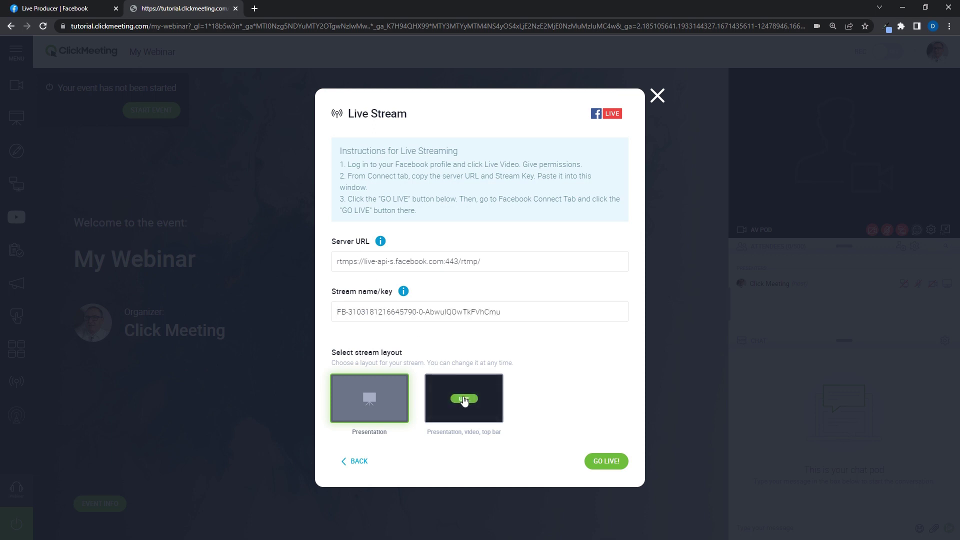
left_click(463, 398)
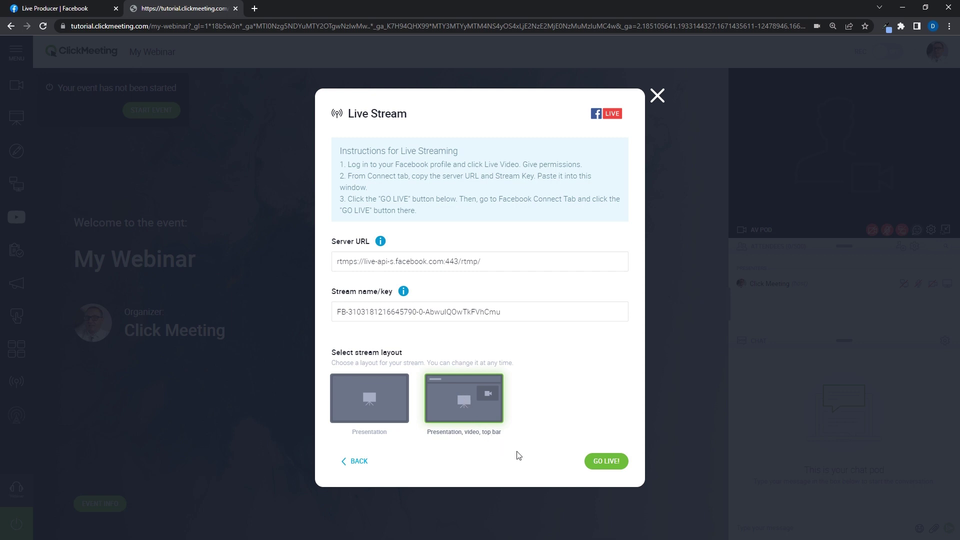
Go live in ClickMeeting, close the Live Stream dialog, and go live in Facebook Live Producer
left_click(604, 463)
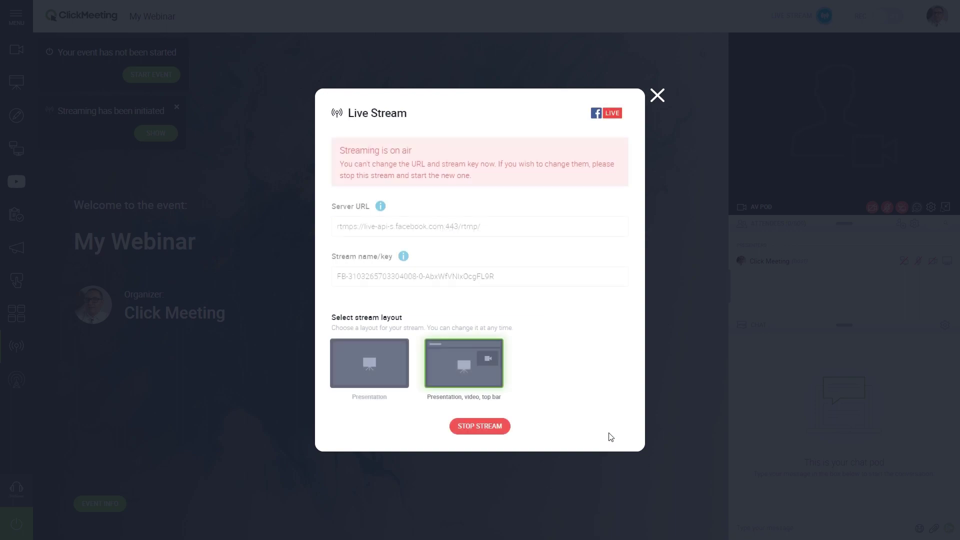
left_click(658, 97)
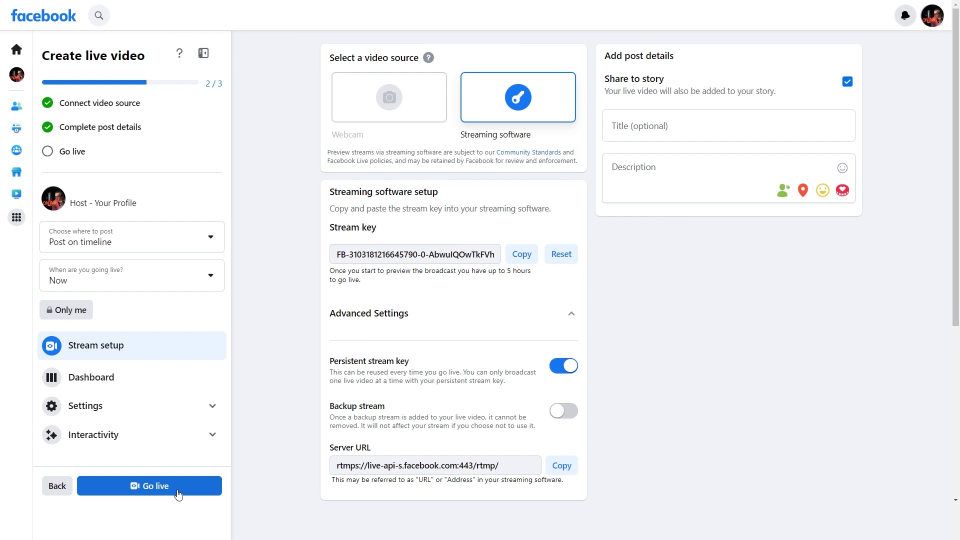
left_click(178, 494)
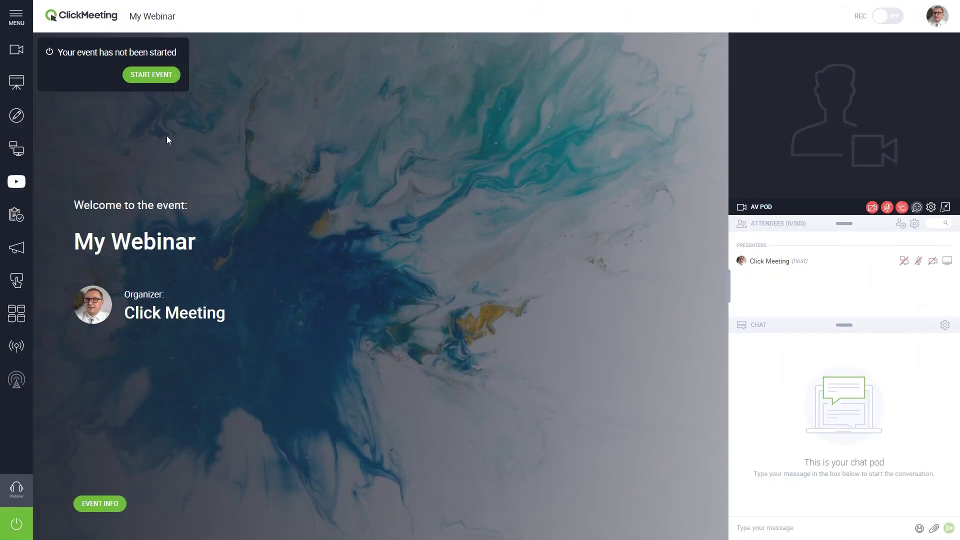
Start the My Webinar event with START EVENT
left_click(164, 80)
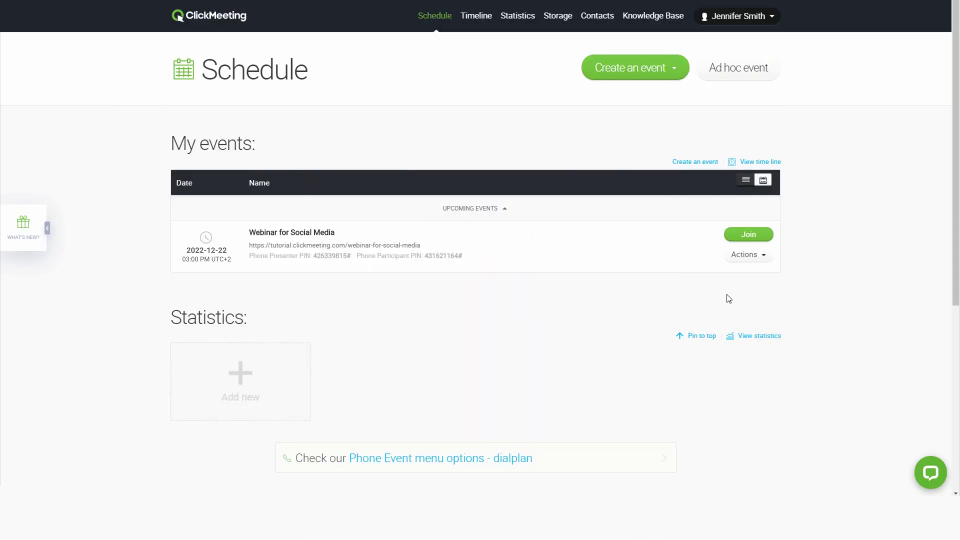
Open the Edit Webinar page for Webinar for Social Media from its Actions menu
left_click(762, 257)
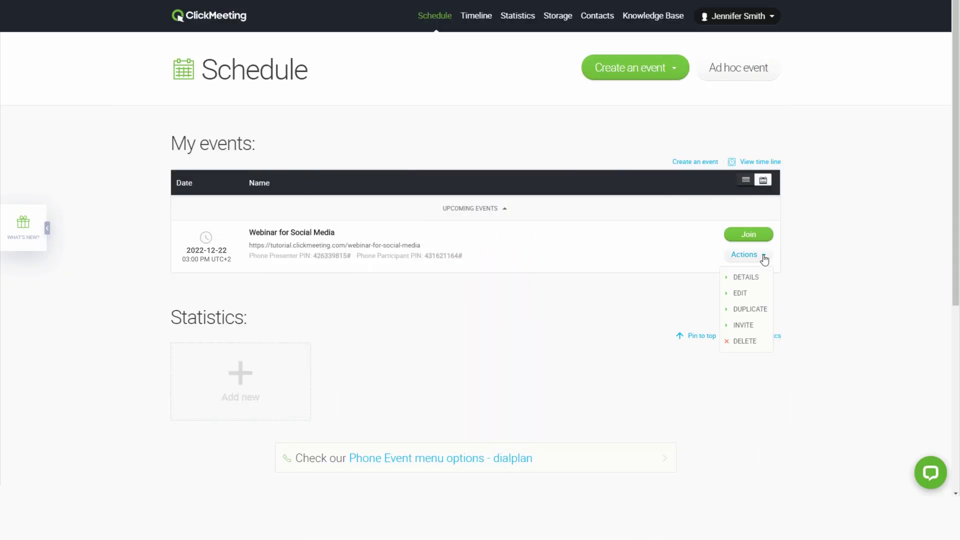
left_click(761, 299)
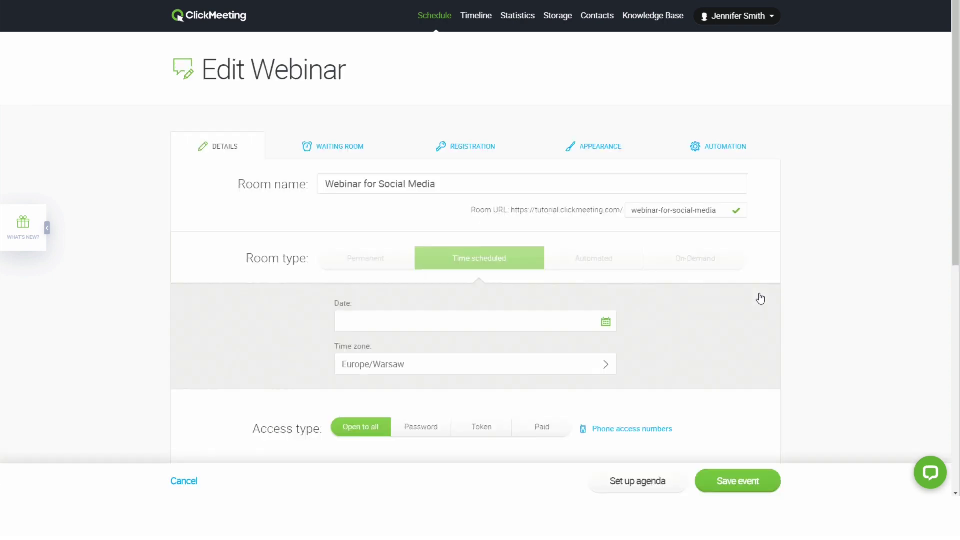
type("2022-12-22 1")
type("5:00")
Turn on Auto-stream under the Automation section's event automation actions
left_click(735, 157)
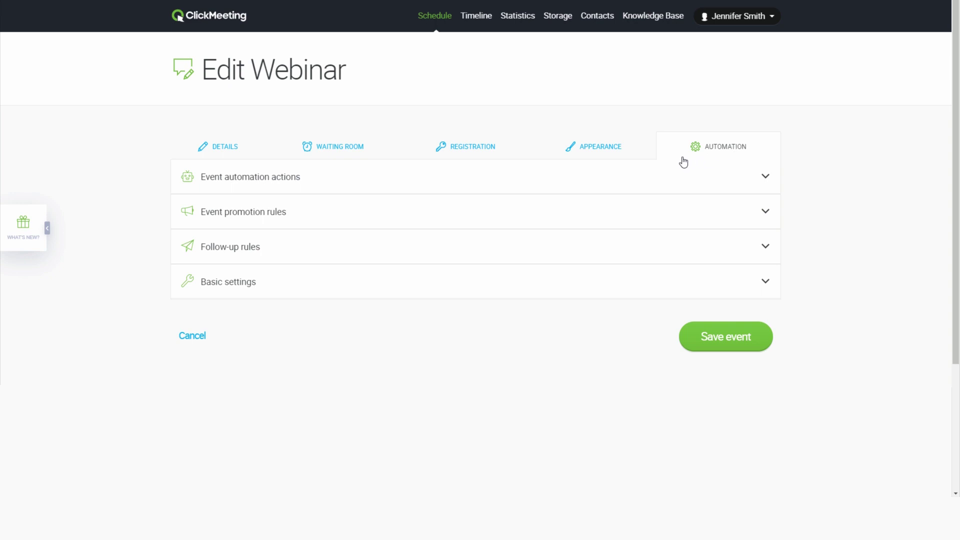
left_click(605, 184)
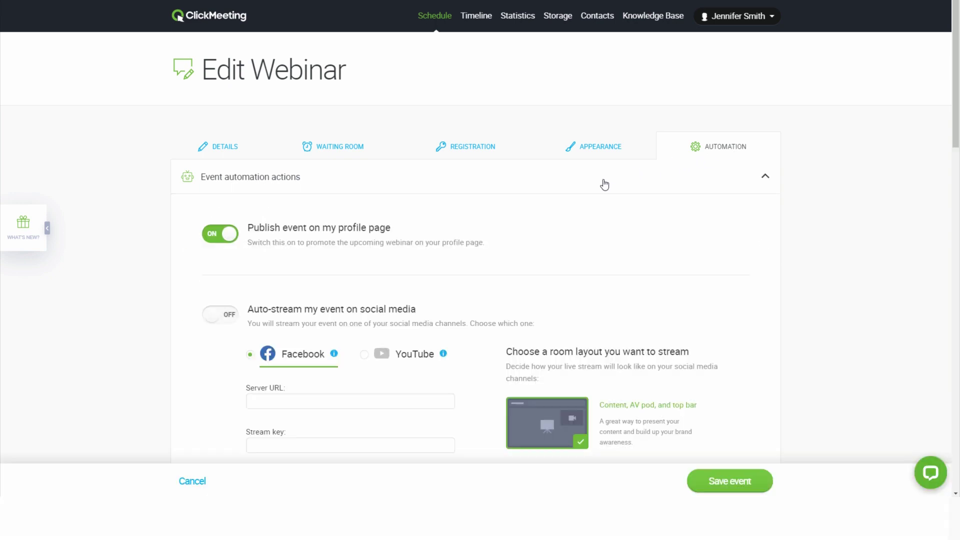
scroll(605, 185, "down", 2)
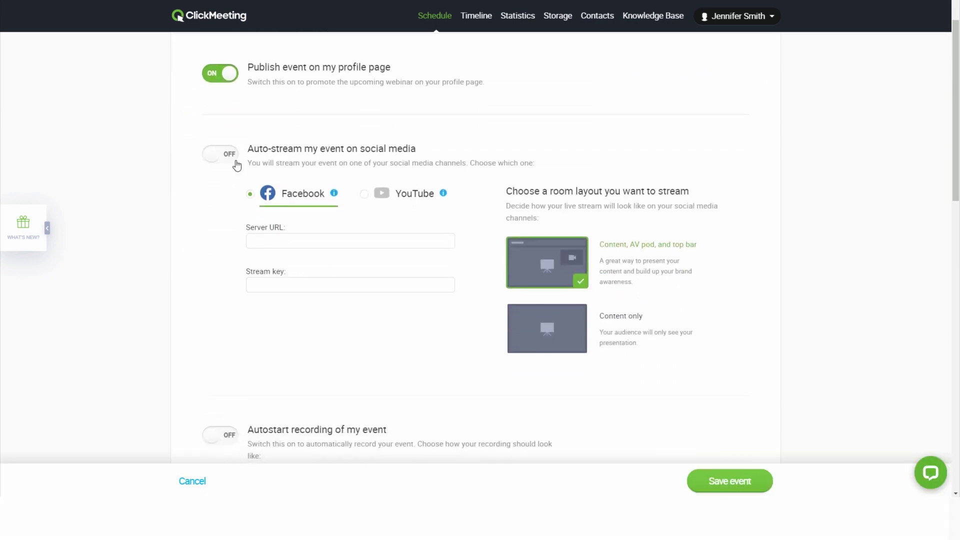
left_click(222, 163)
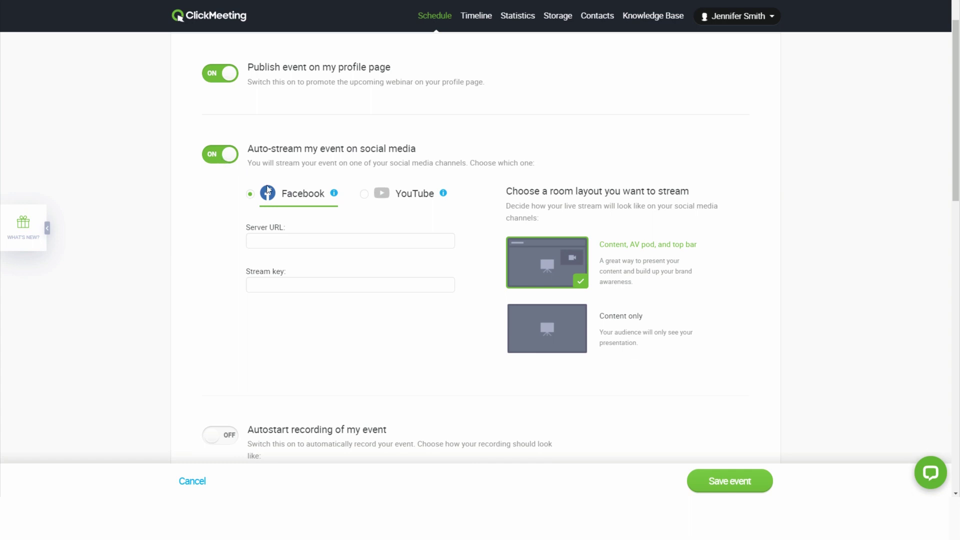
Enter the Facebook server URL and stream key, choose Content only, and save the event
left_click(320, 240)
key("ctrl+v")
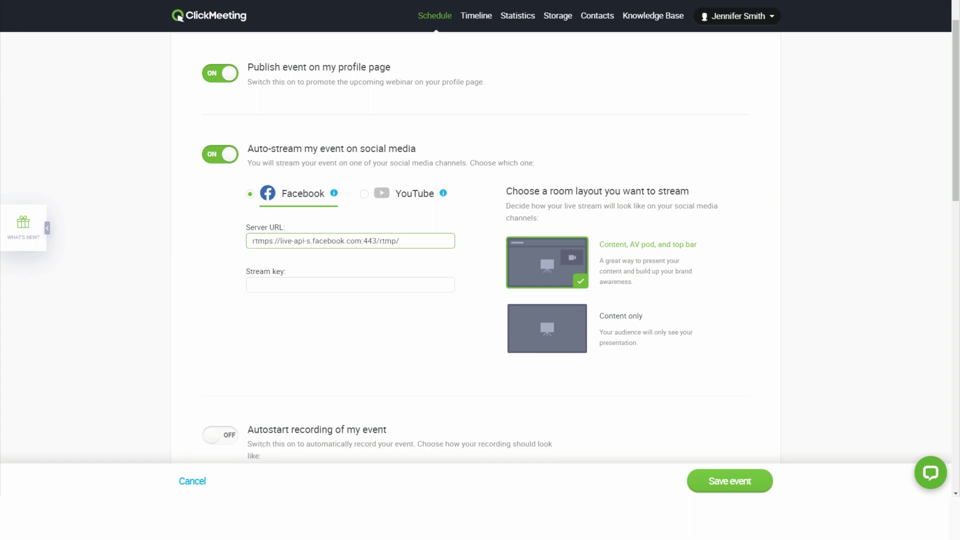
key("Tab")
key("ctrl+v")
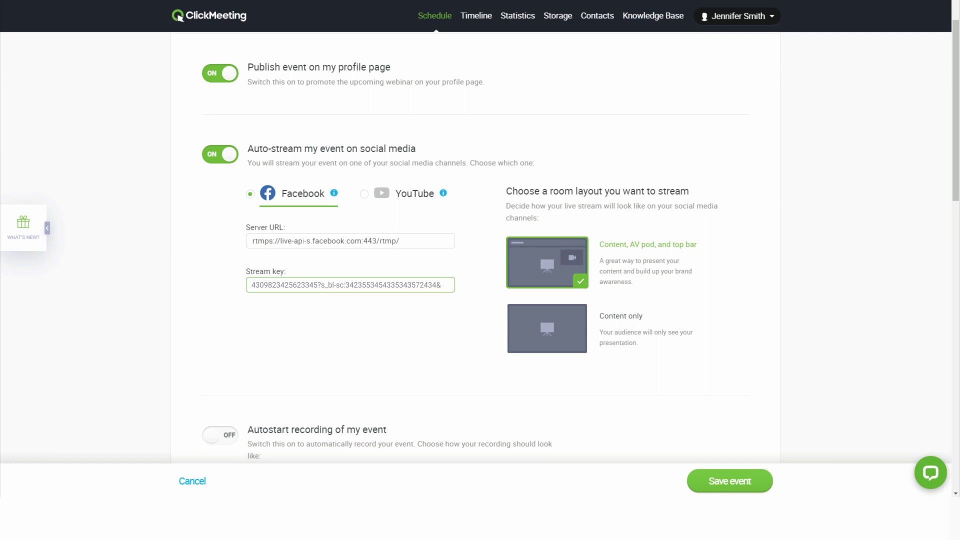
left_click(549, 332)
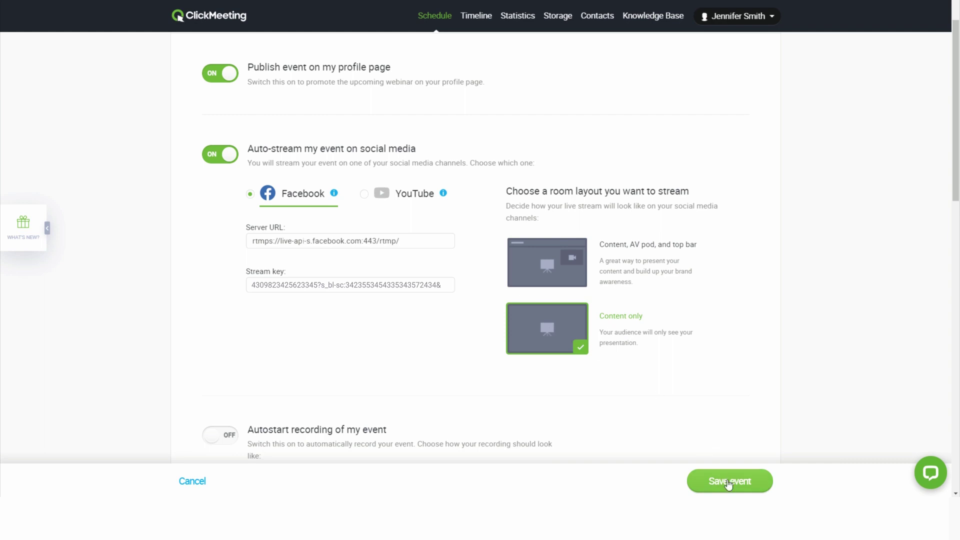
left_click(727, 483)
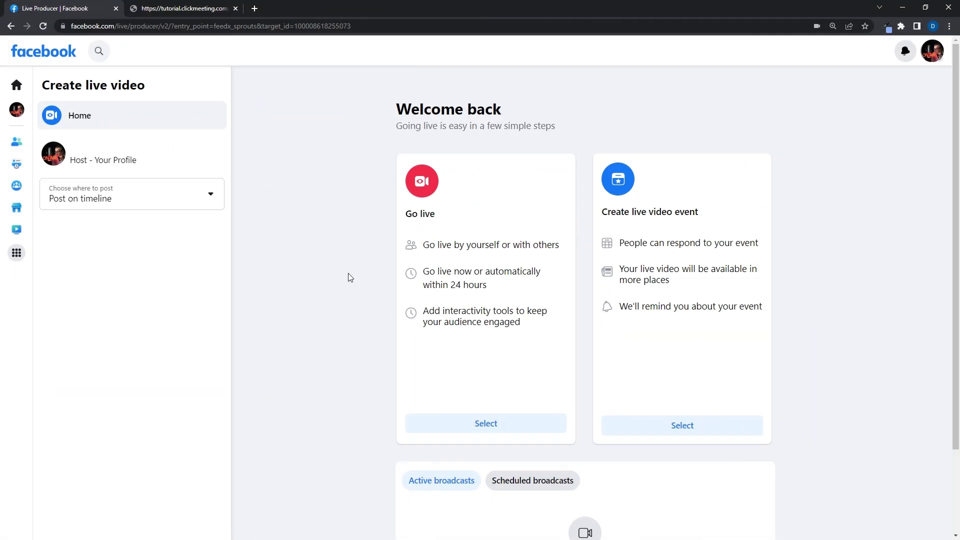
Set up a Streaming software live video set to go live Later
left_click(485, 424)
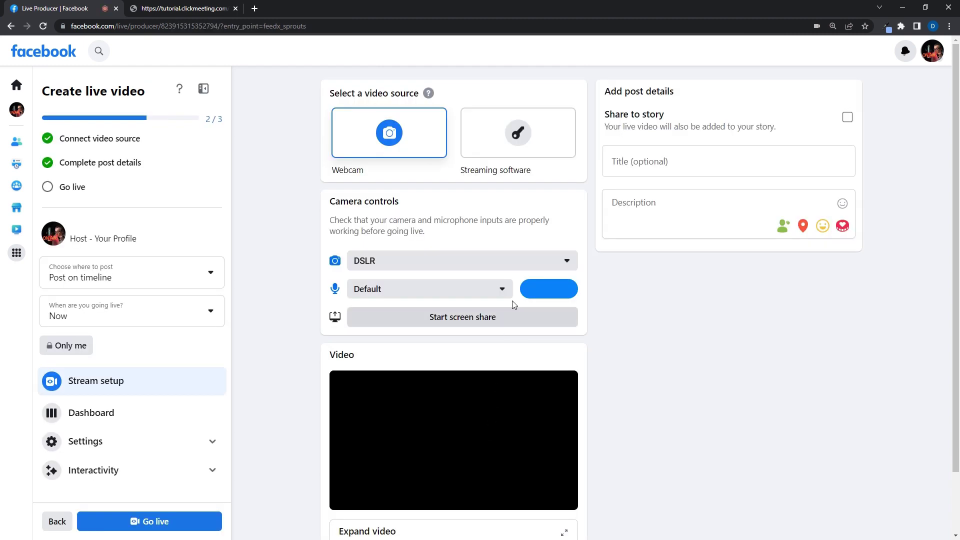
left_click(528, 156)
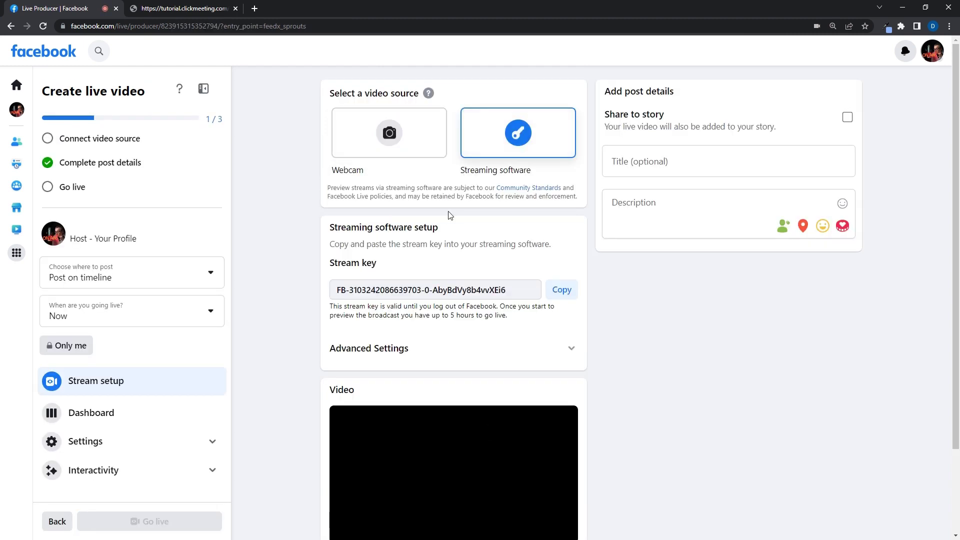
left_click(213, 318)
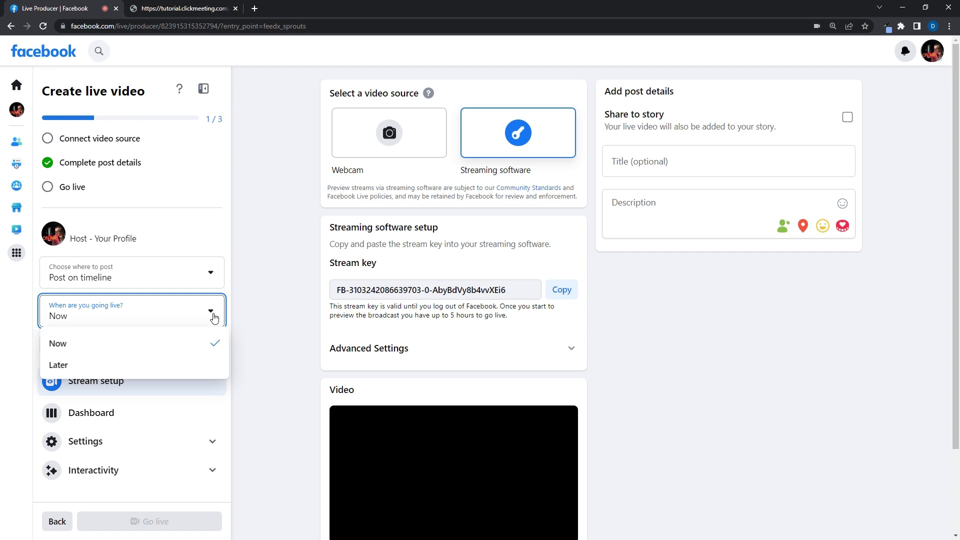
left_click(205, 365)
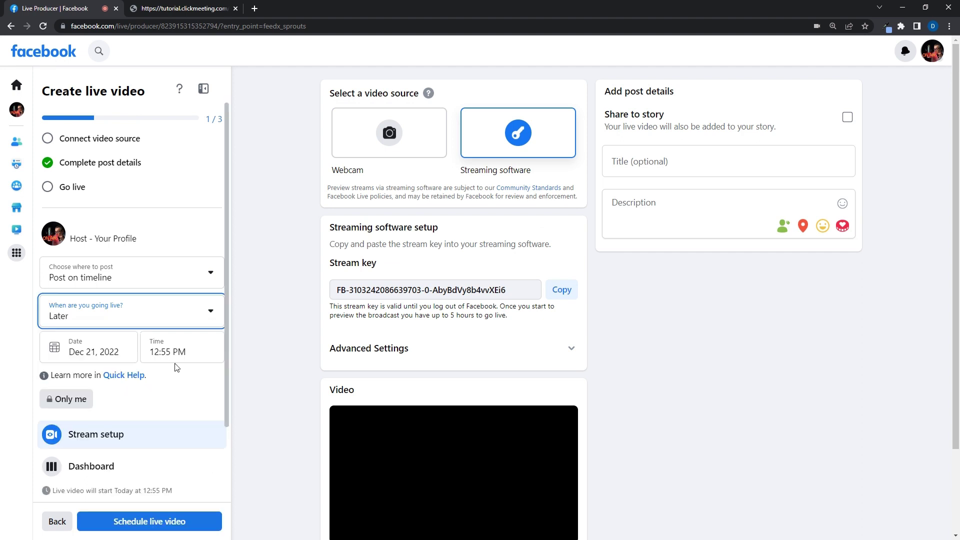
Schedule the live video for Dec 22, 2022 at 03:00 PM
left_click(113, 350)
left_click(143, 473)
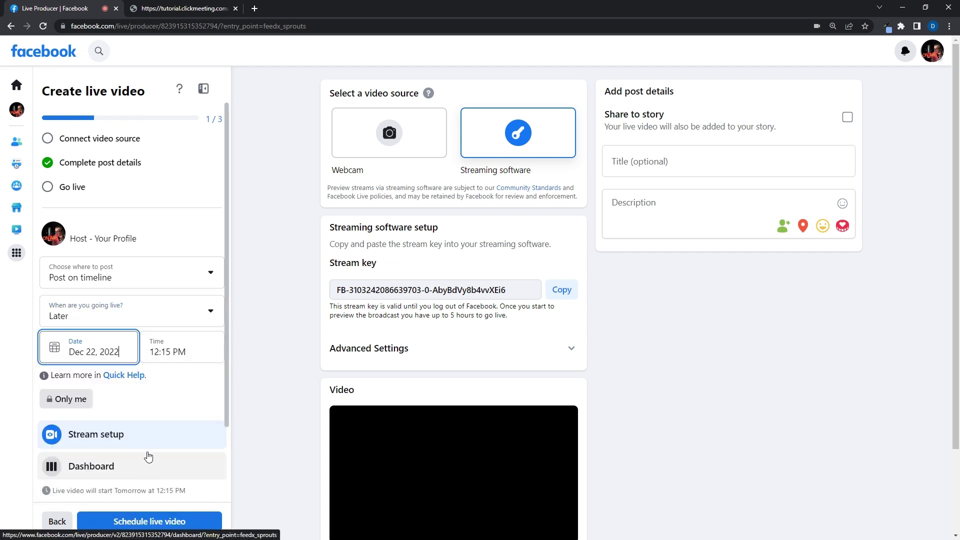
left_click(154, 352)
type("03:00")
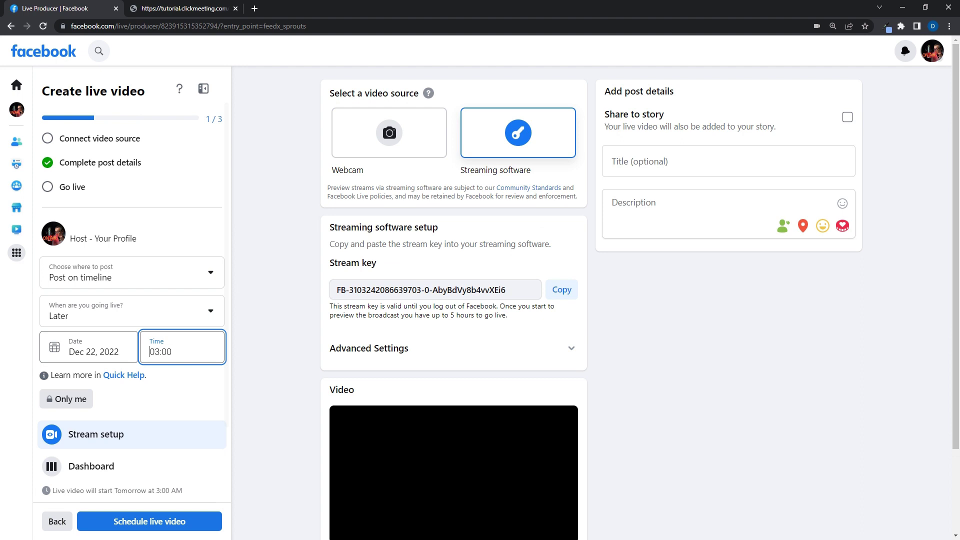
type("M")
left_click(183, 522)
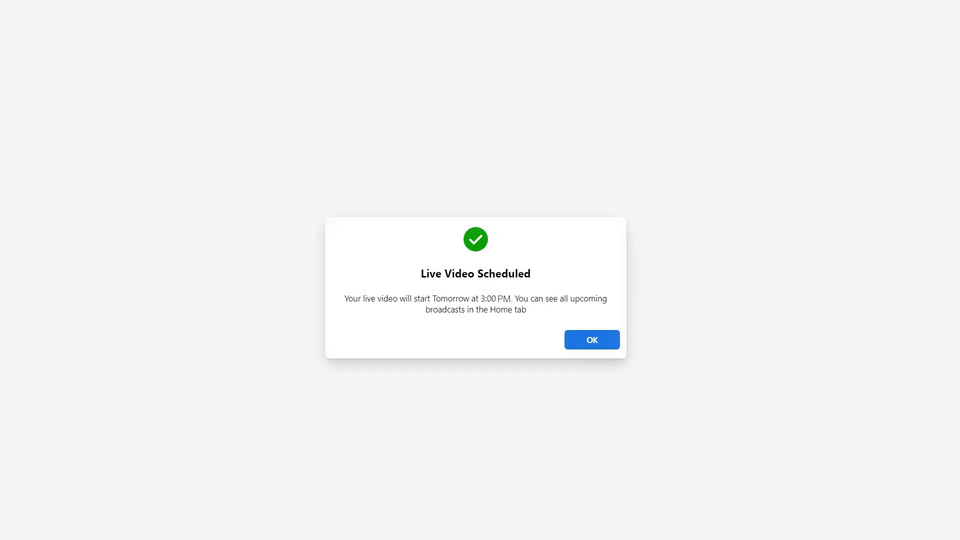